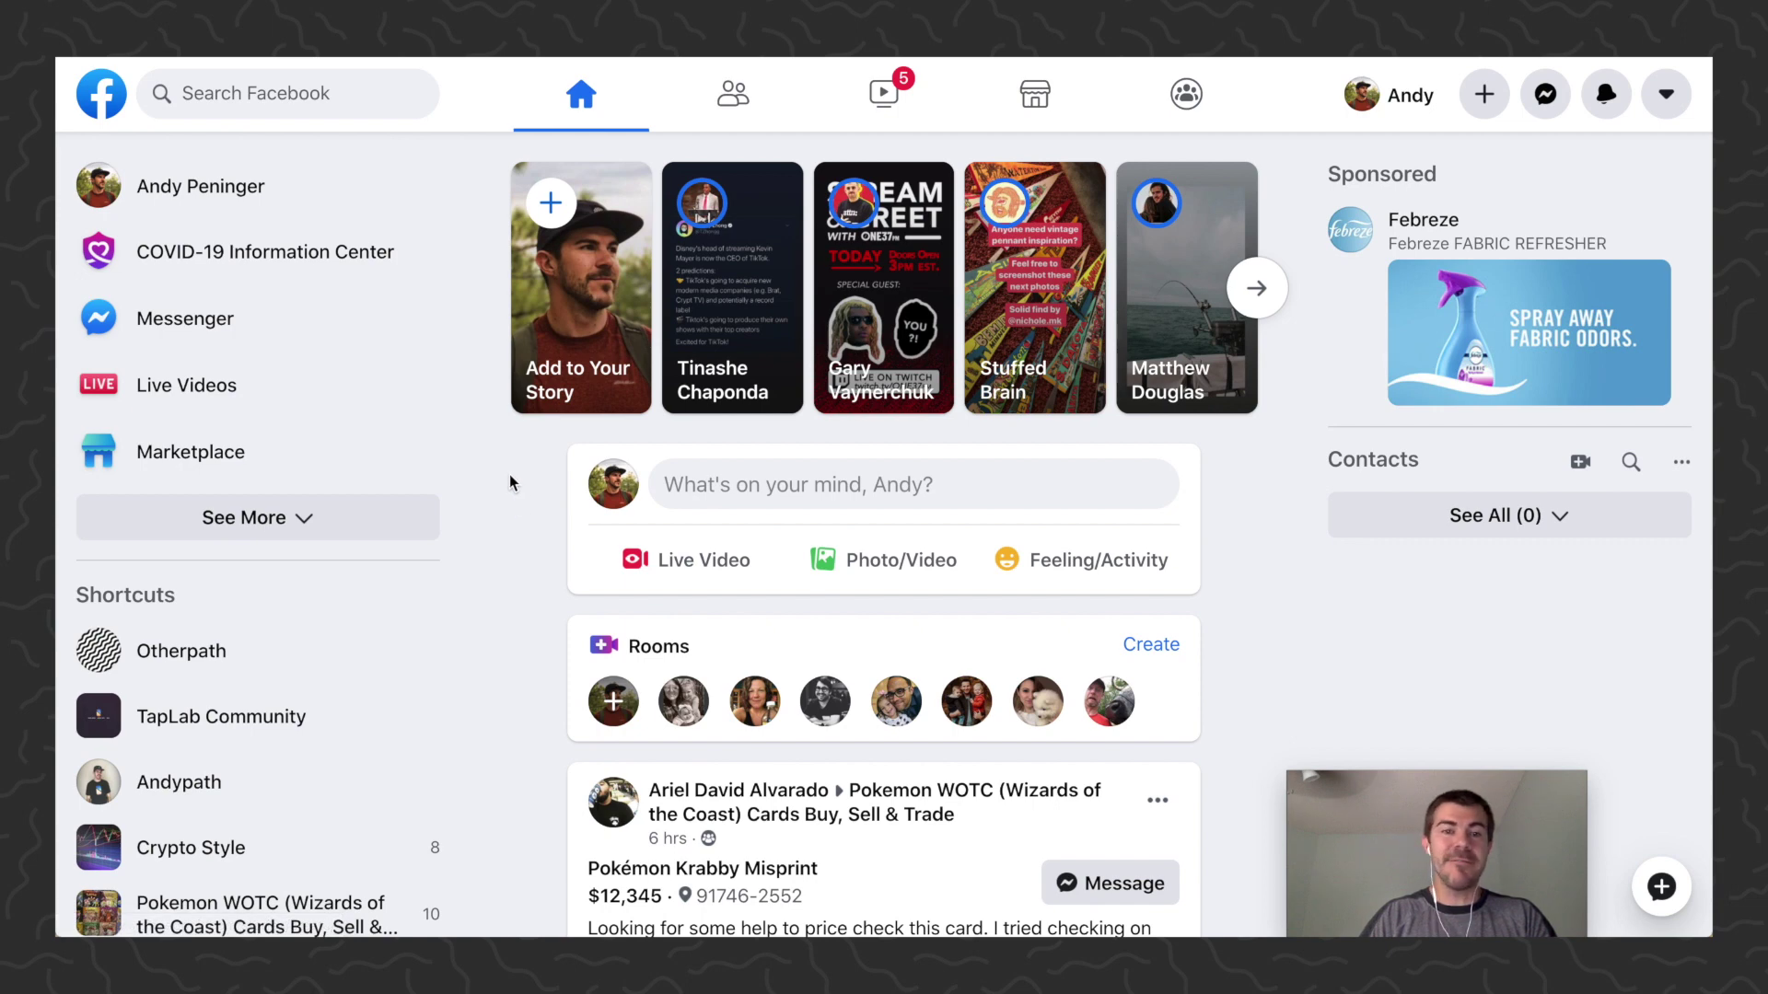
pyautogui.scroll(-1, 510, 502)
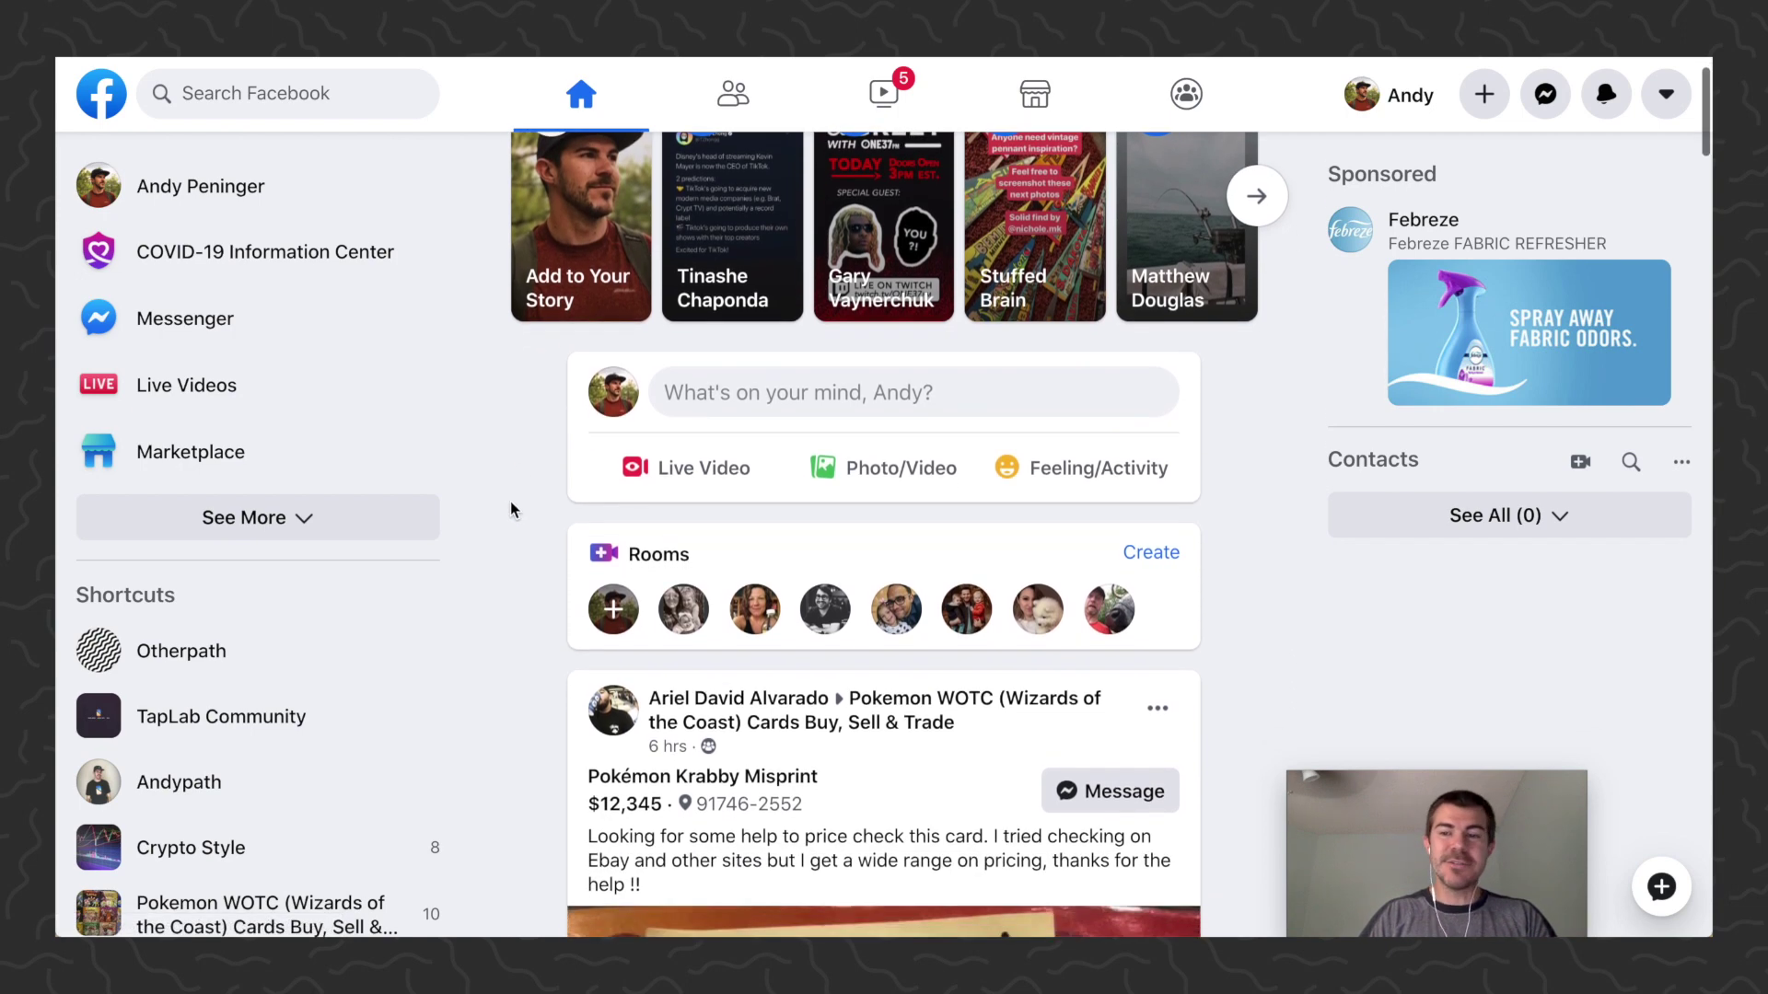
pyautogui.scroll(1, 509, 501)
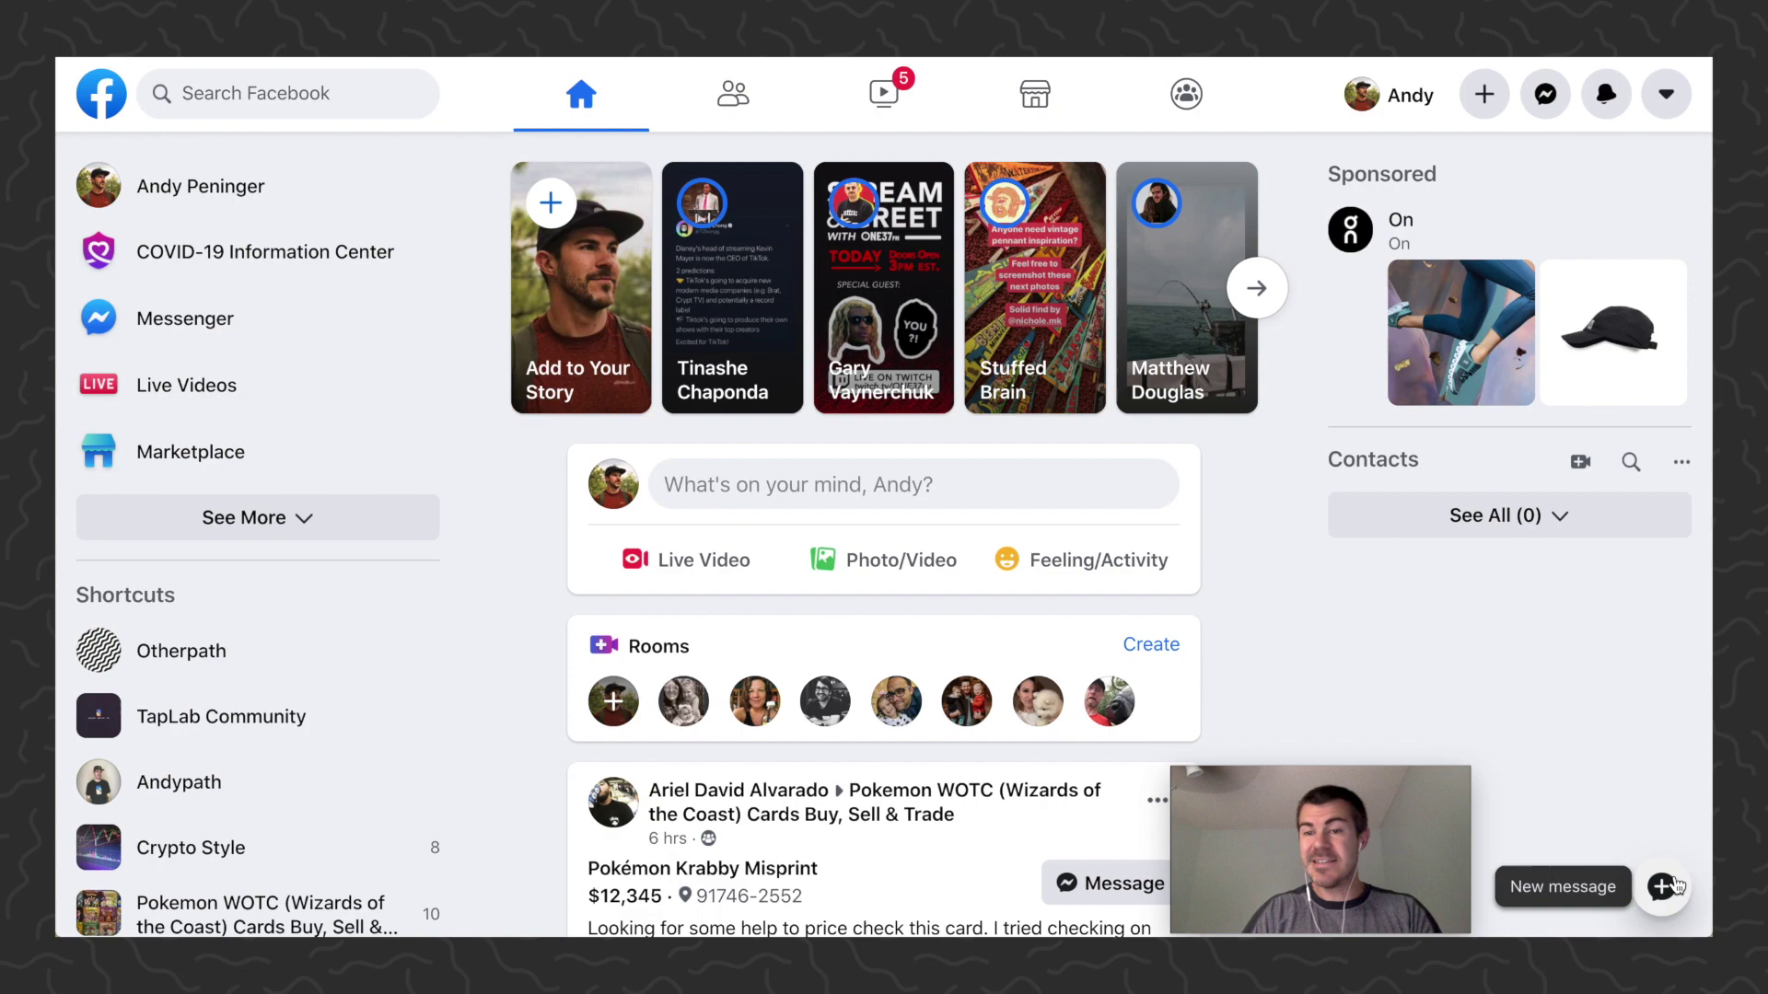
pyautogui.scroll(-3, 977, 637)
pyautogui.scroll(-2, 977, 637)
pyautogui.scroll(3, 977, 637)
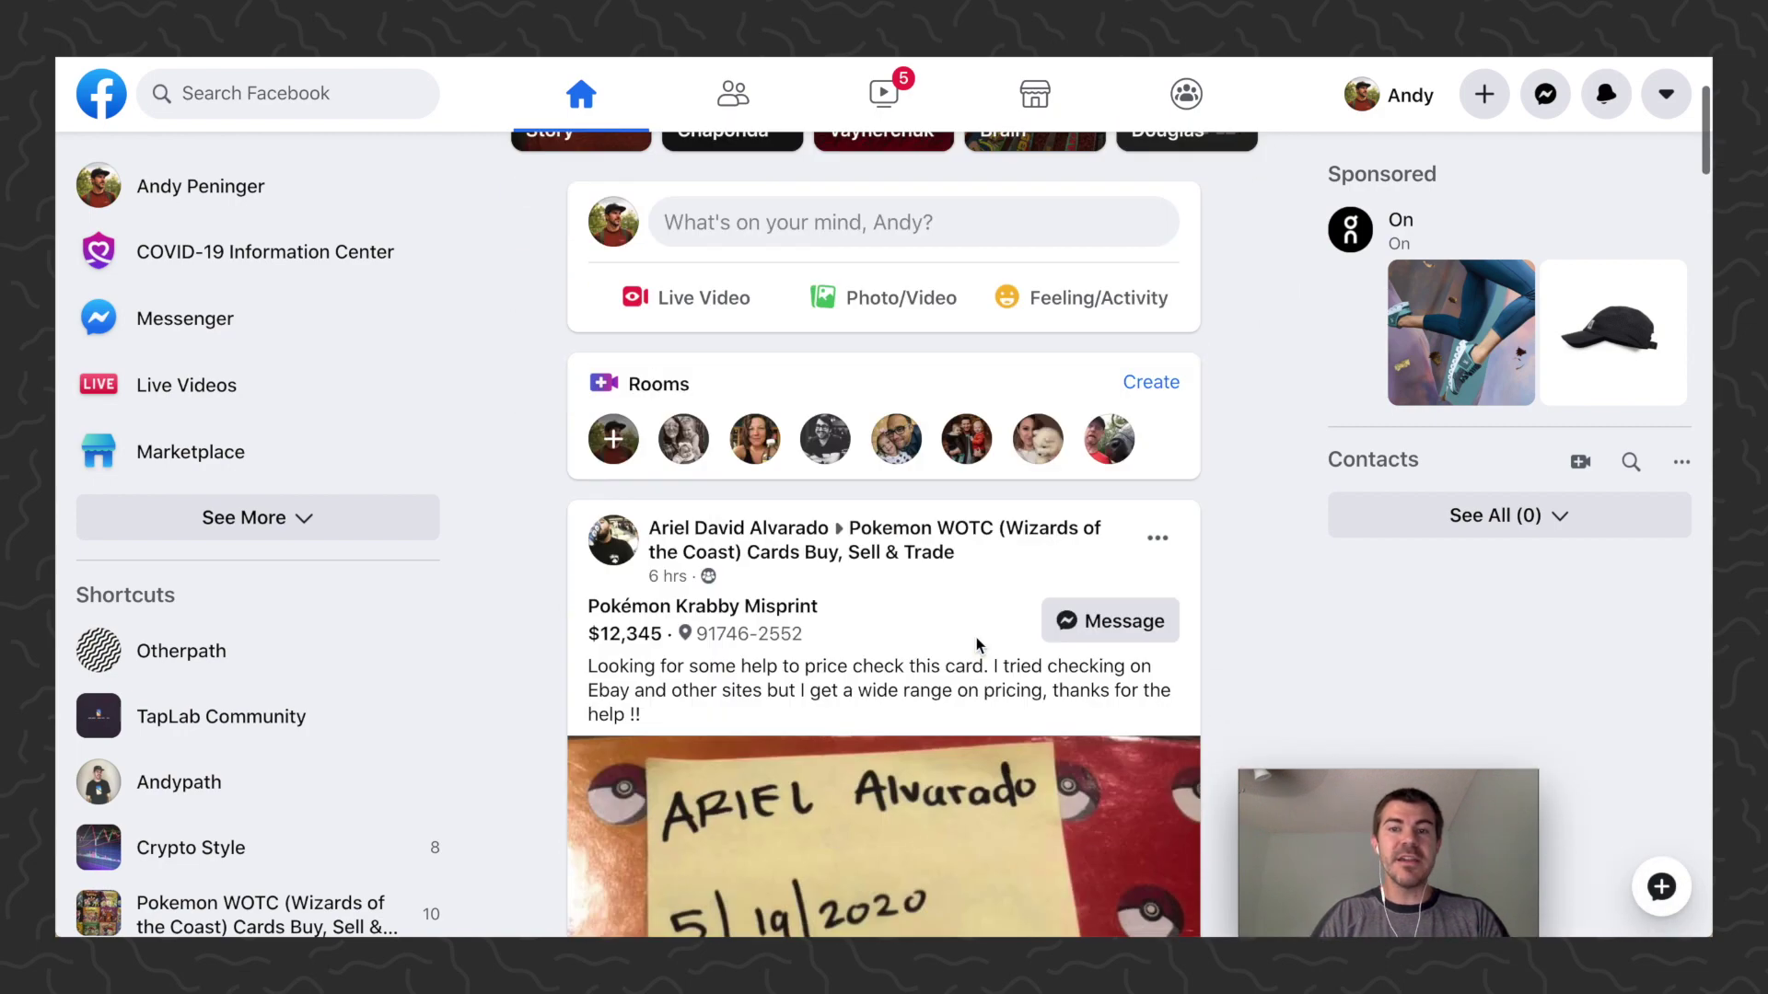
pyautogui.scroll(-1, 1257, 488)
pyautogui.scroll(-5, 1258, 488)
pyautogui.scroll(-5, 1257, 487)
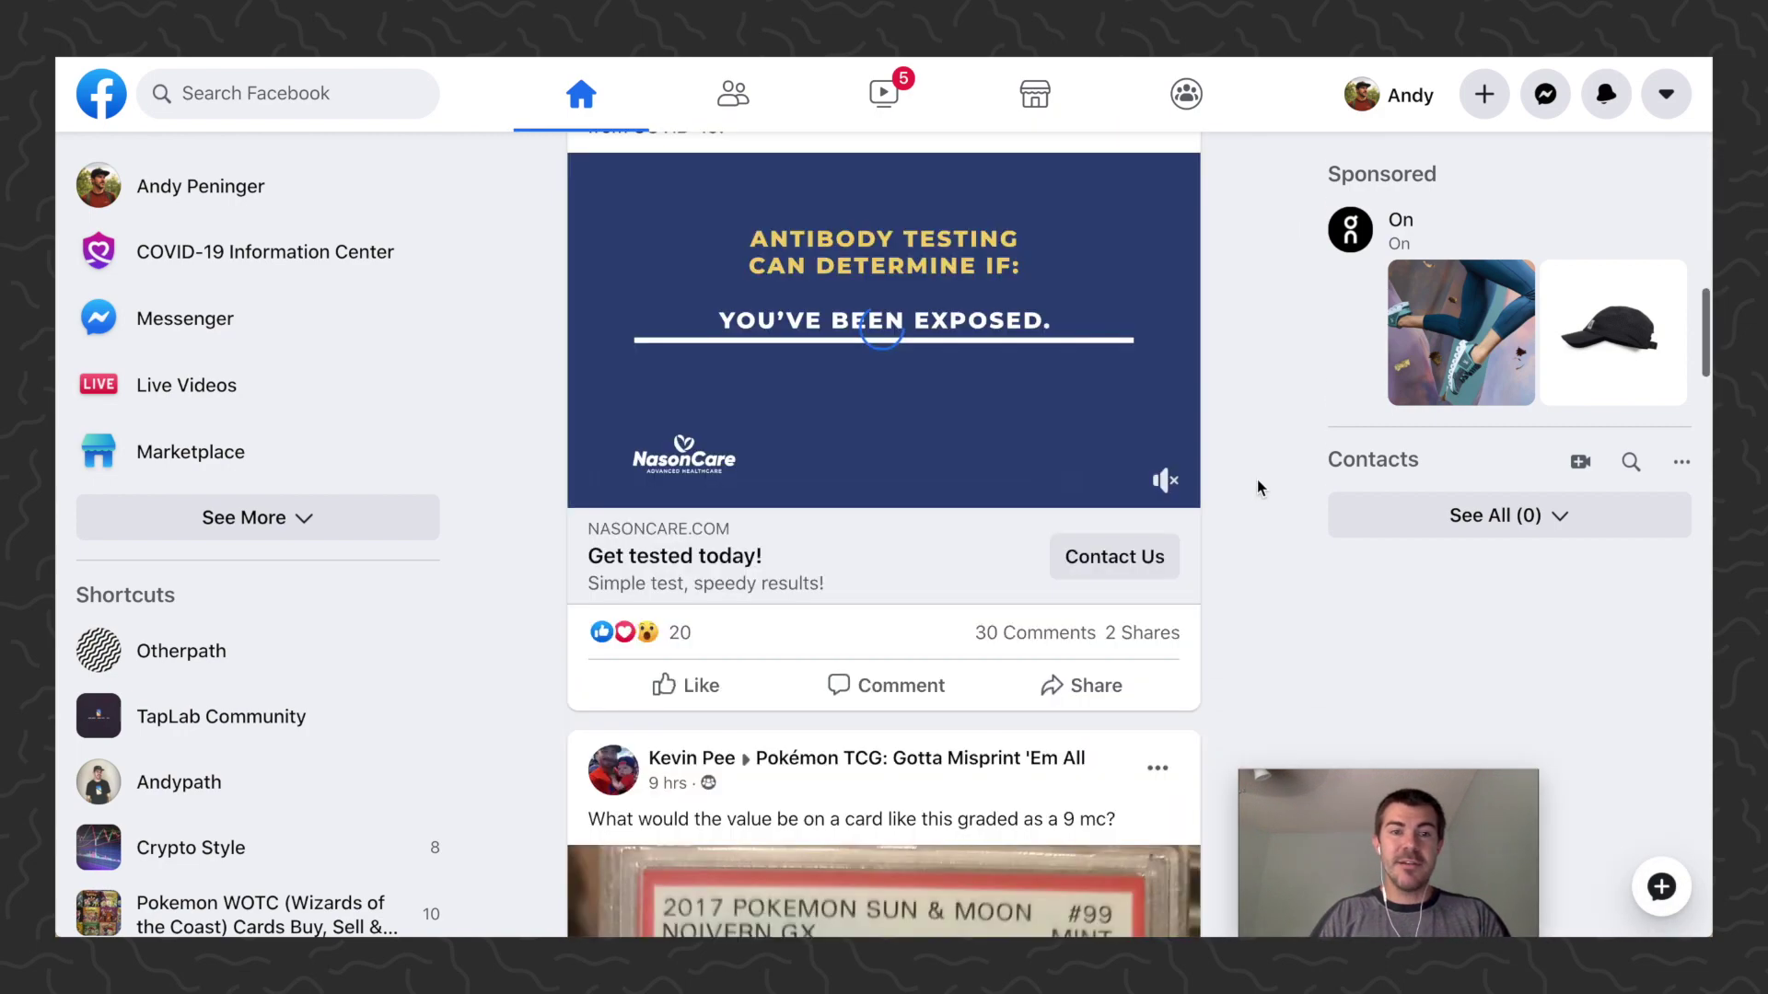
pyautogui.scroll(-2, 1257, 488)
pyautogui.scroll(-2, 1258, 481)
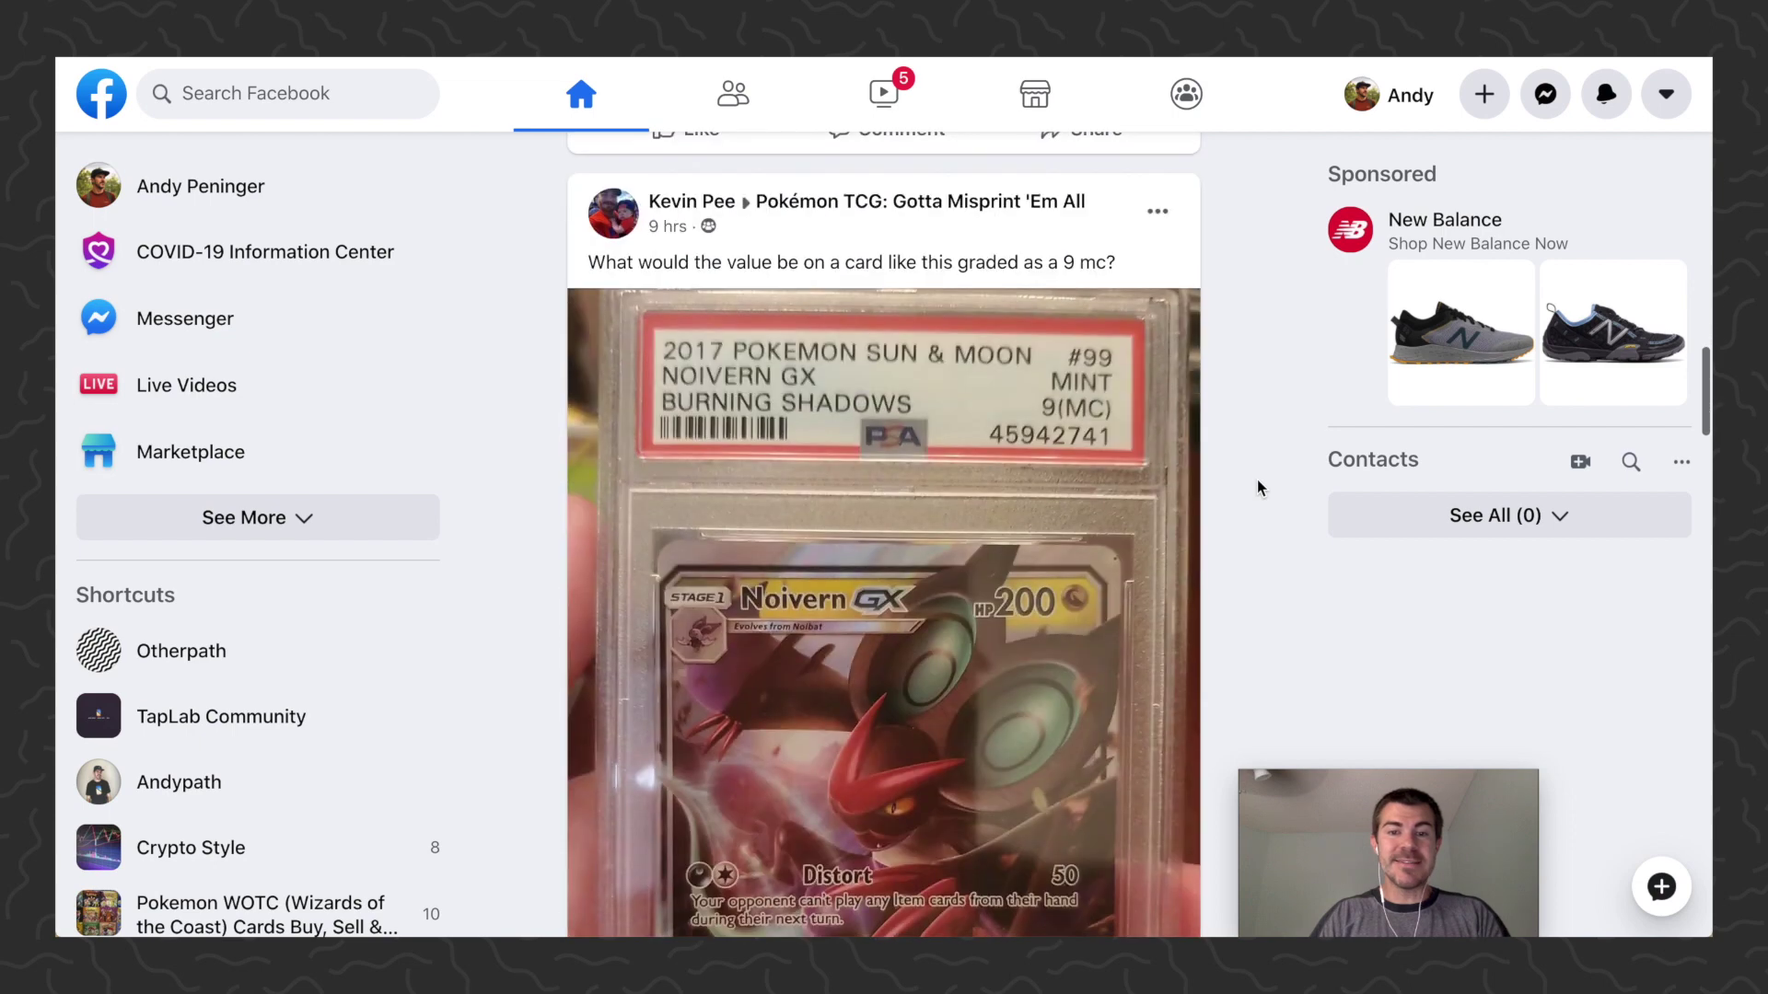
pyautogui.scroll(1, 1257, 481)
pyautogui.scroll(8, 1259, 482)
pyautogui.scroll(1, 1259, 482)
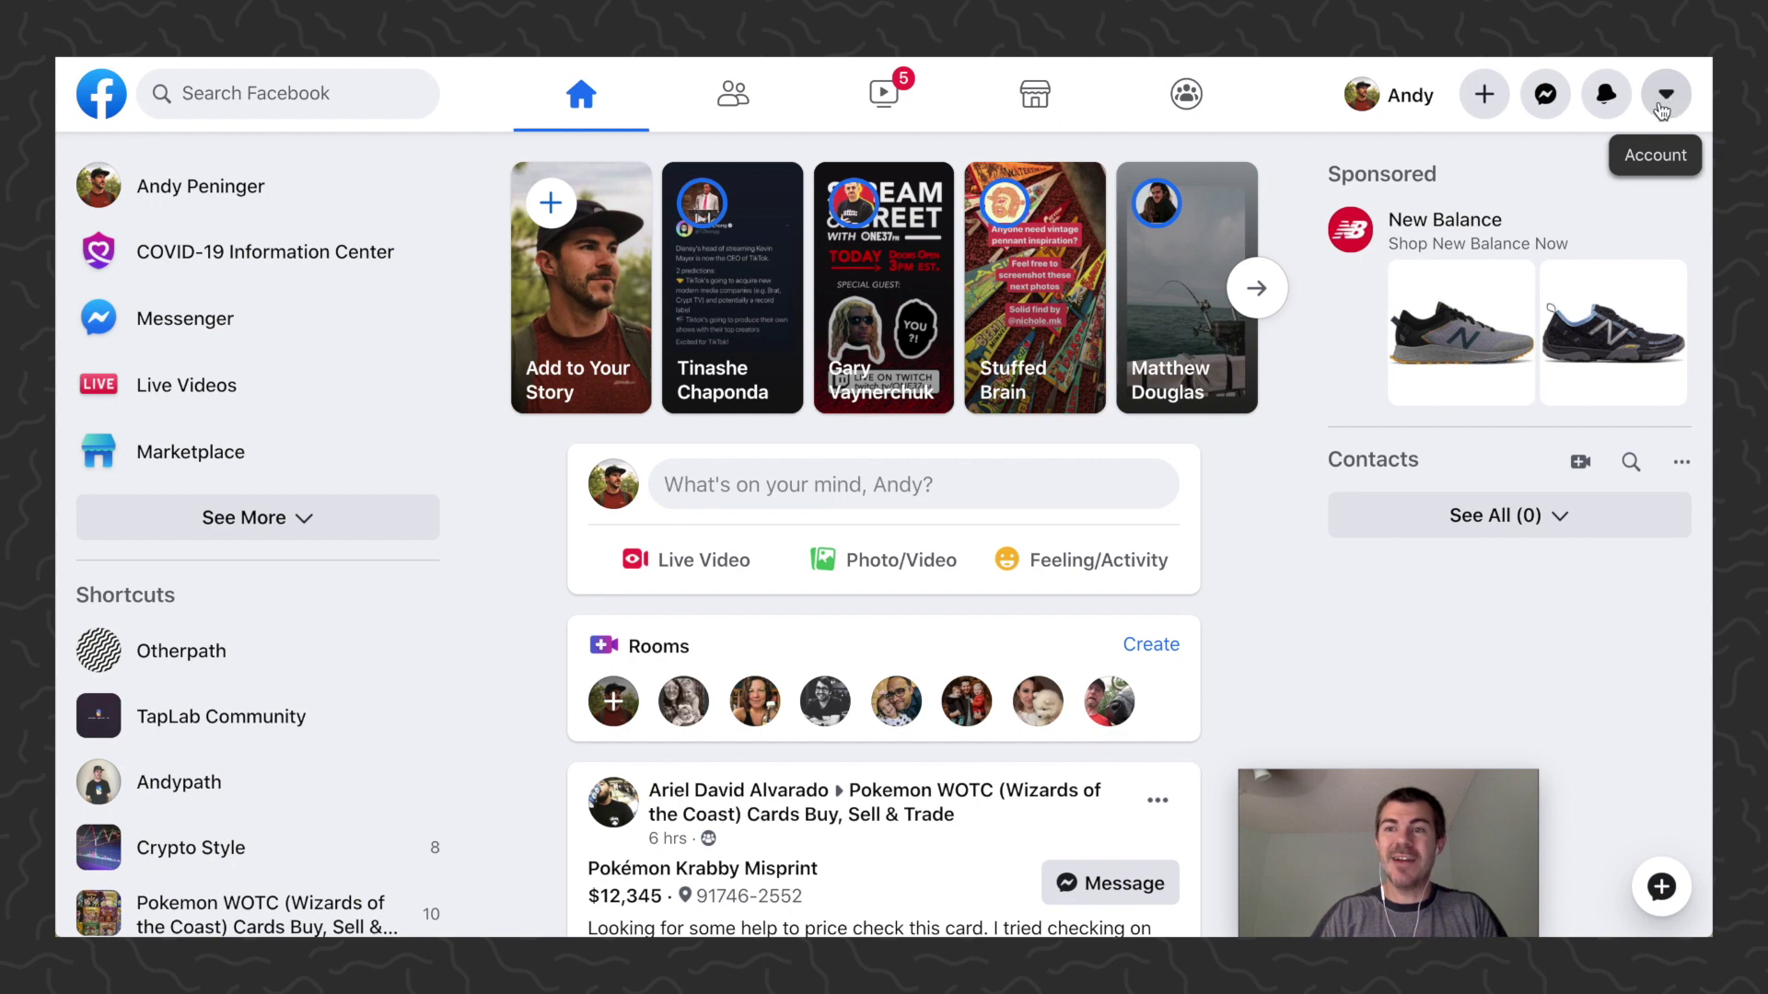
# - Switch Dark Mode on from the Account menu so the feed and sidebars turn dark
pyautogui.click(1664, 101)
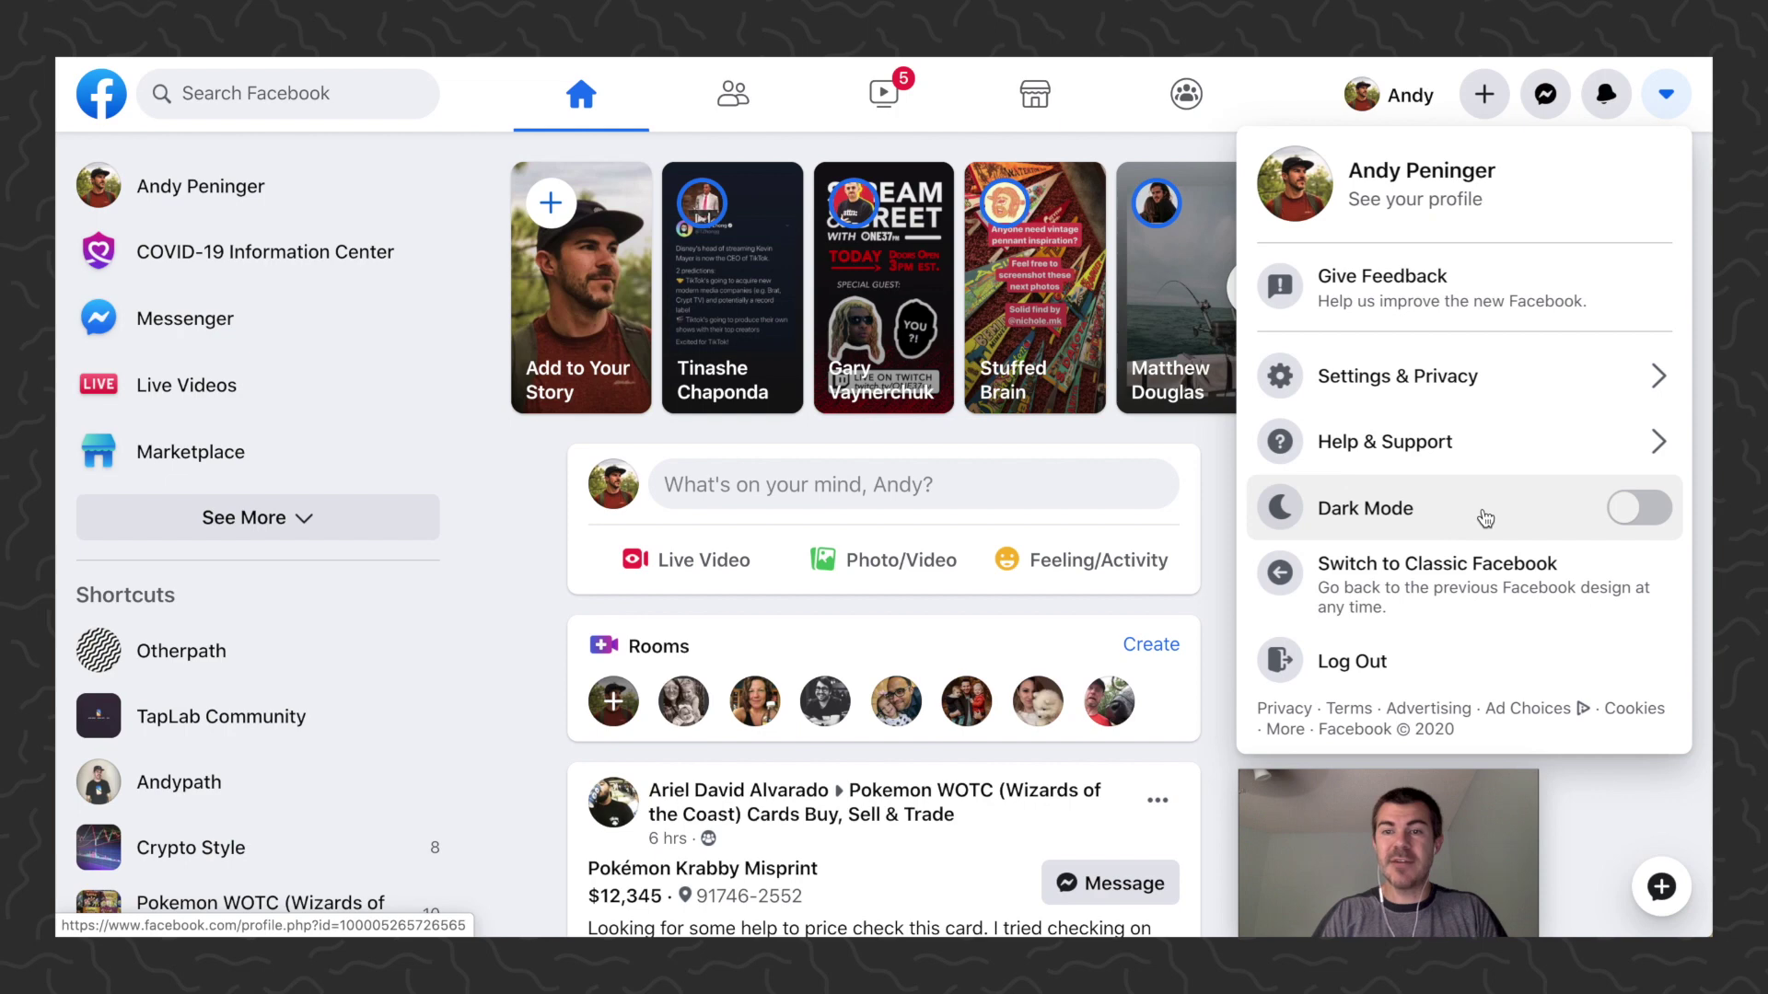
pyautogui.scroll(-1, 1485, 519)
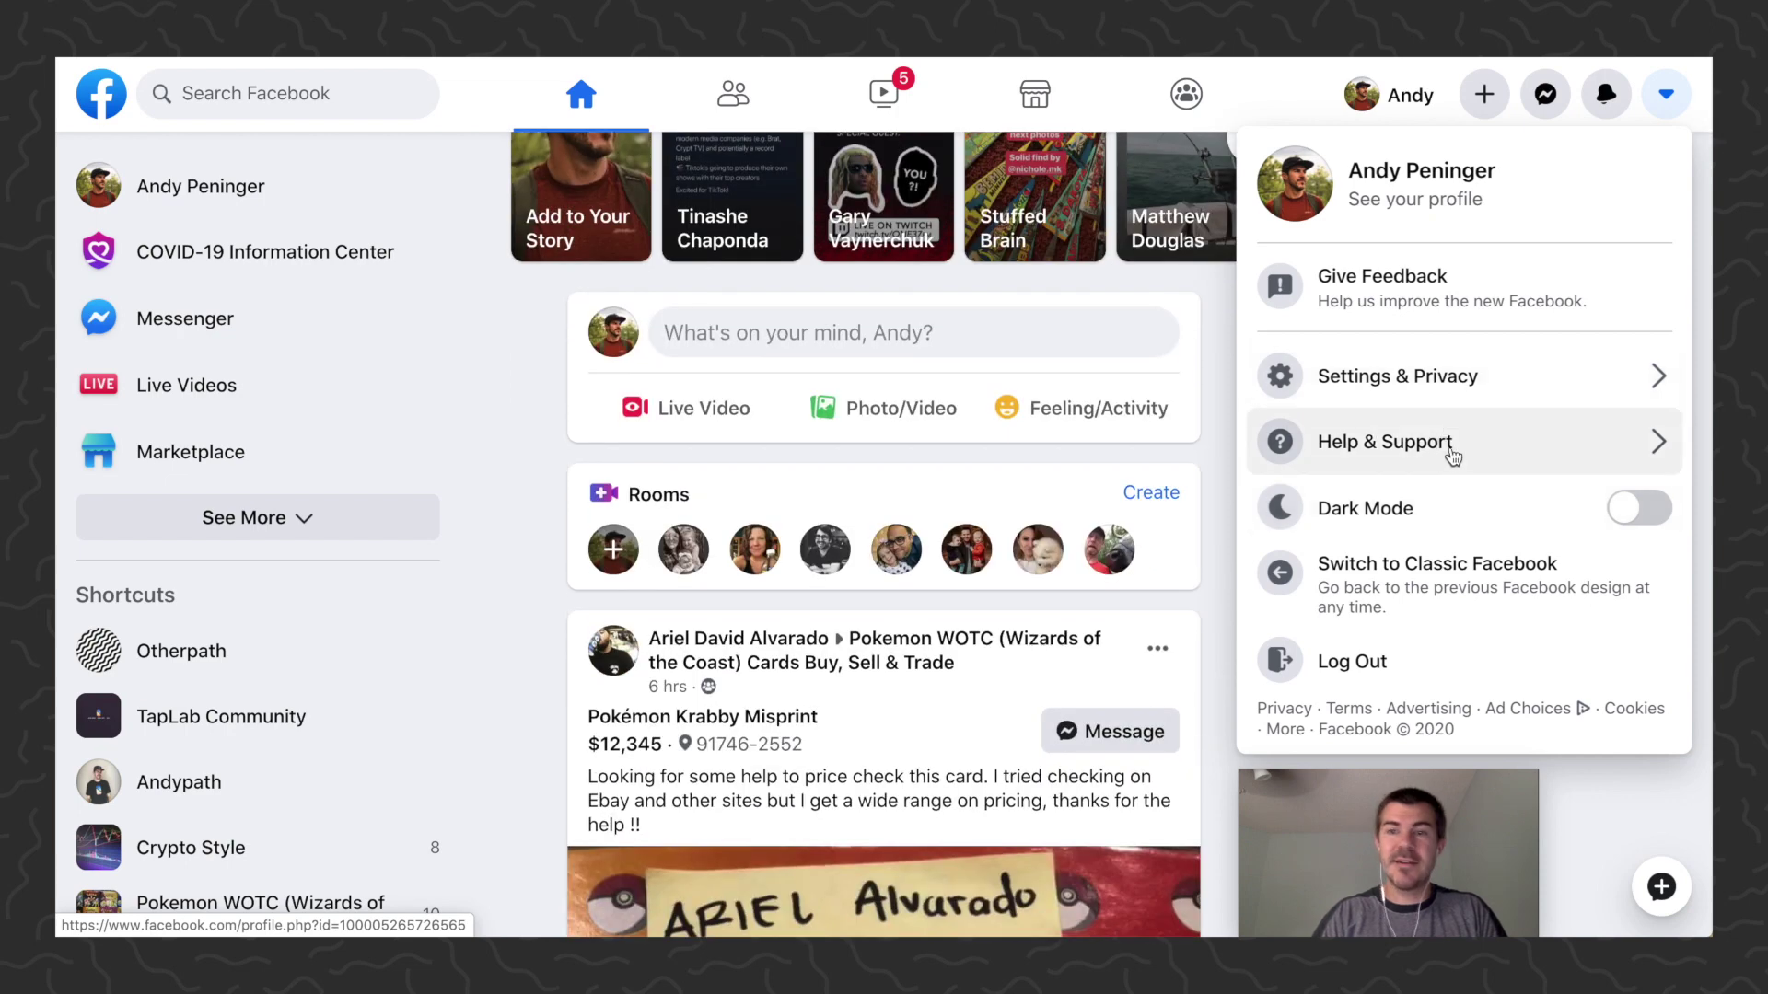
pyautogui.click(1642, 514)
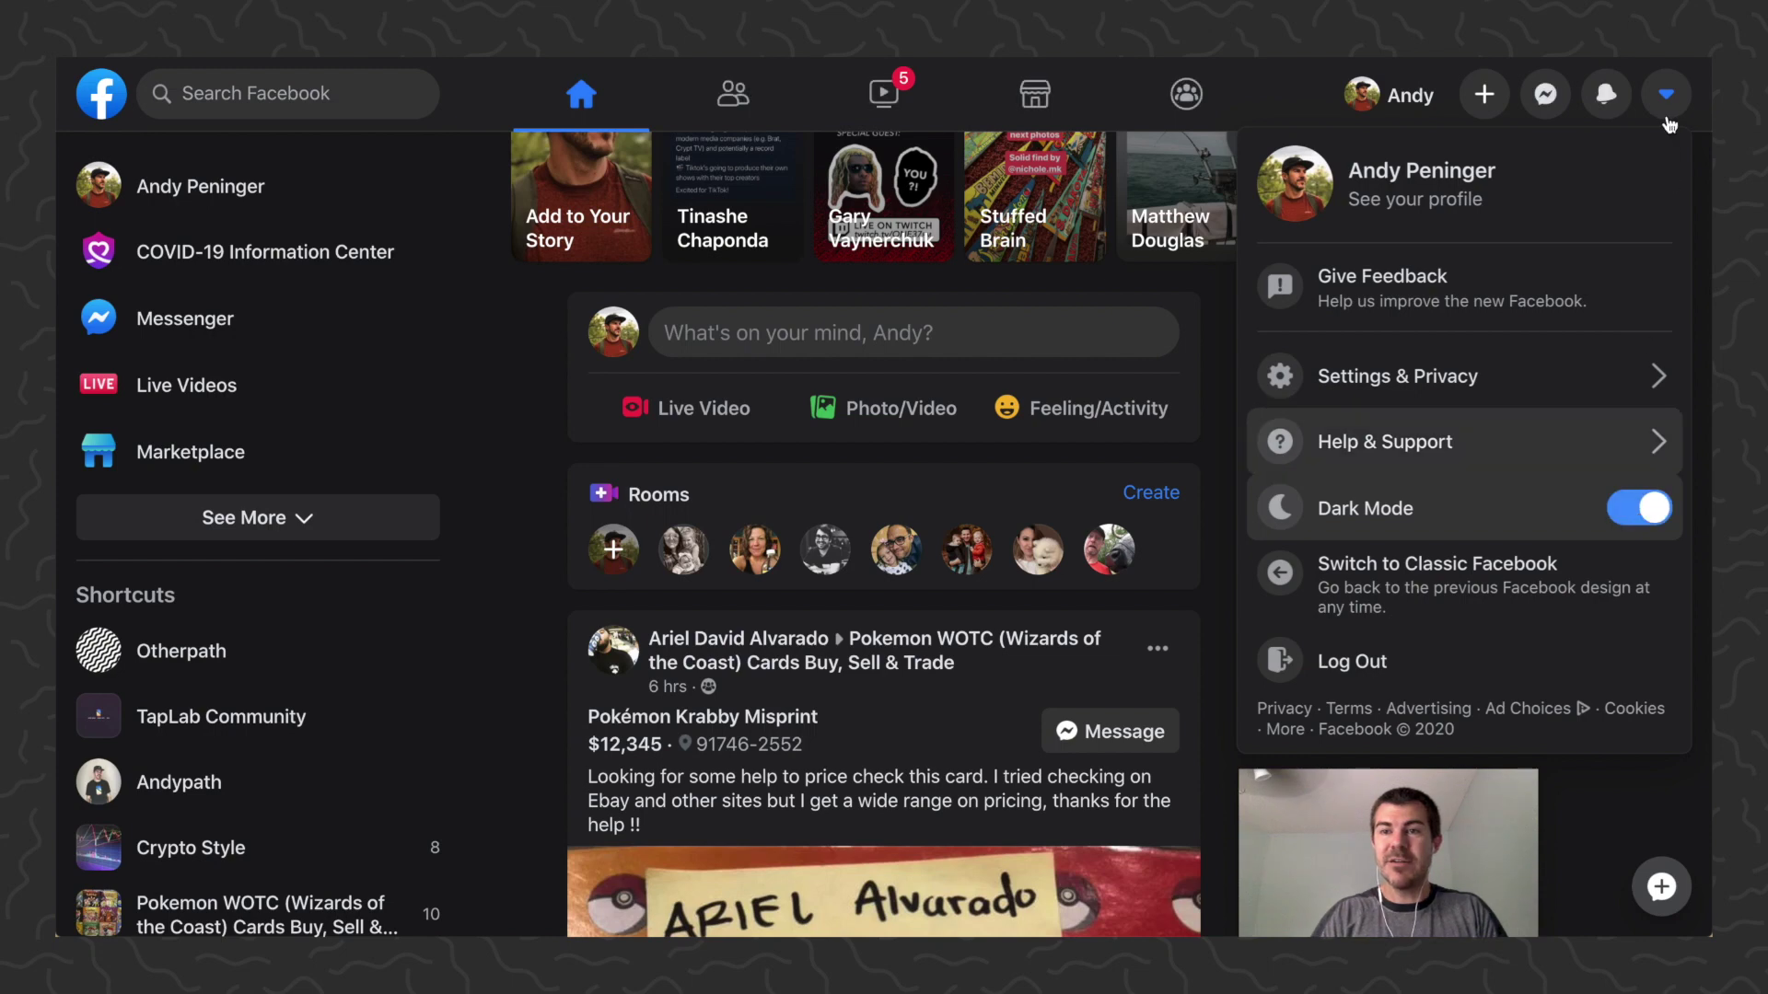
pyautogui.click(1666, 94)
pyautogui.scroll(2, 1232, 428)
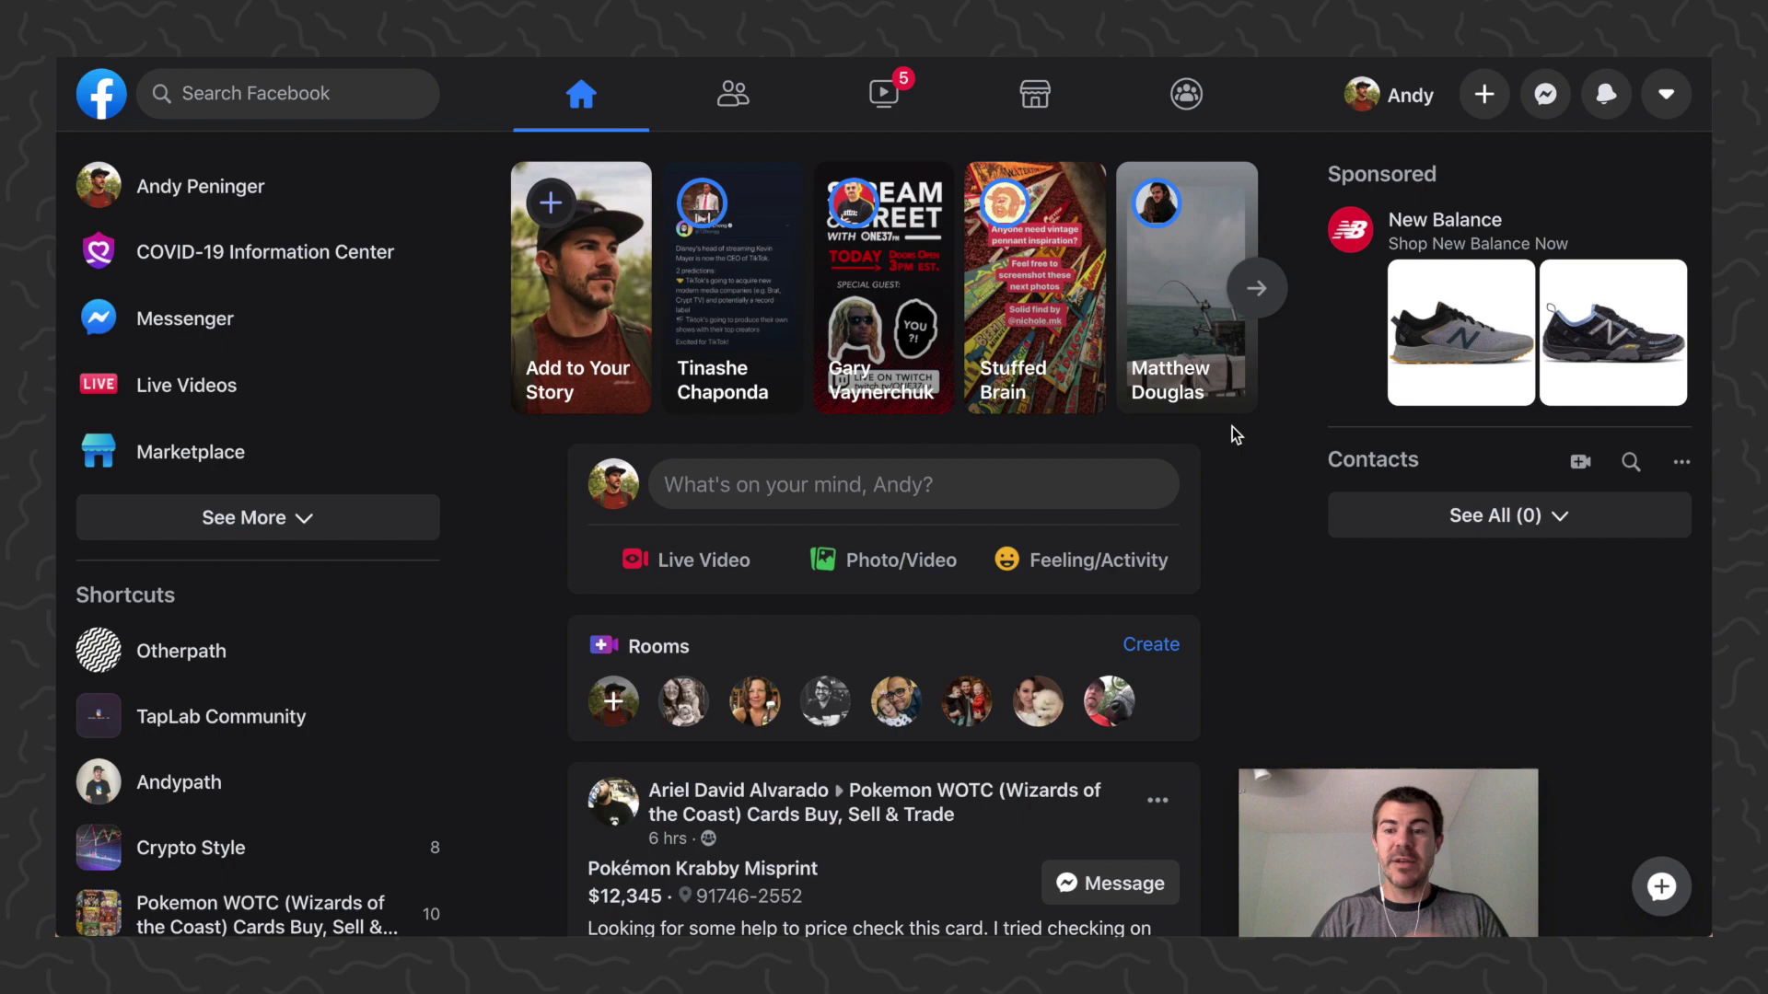
pyautogui.scroll(-3, 1219, 442)
pyautogui.scroll(-1, 1220, 443)
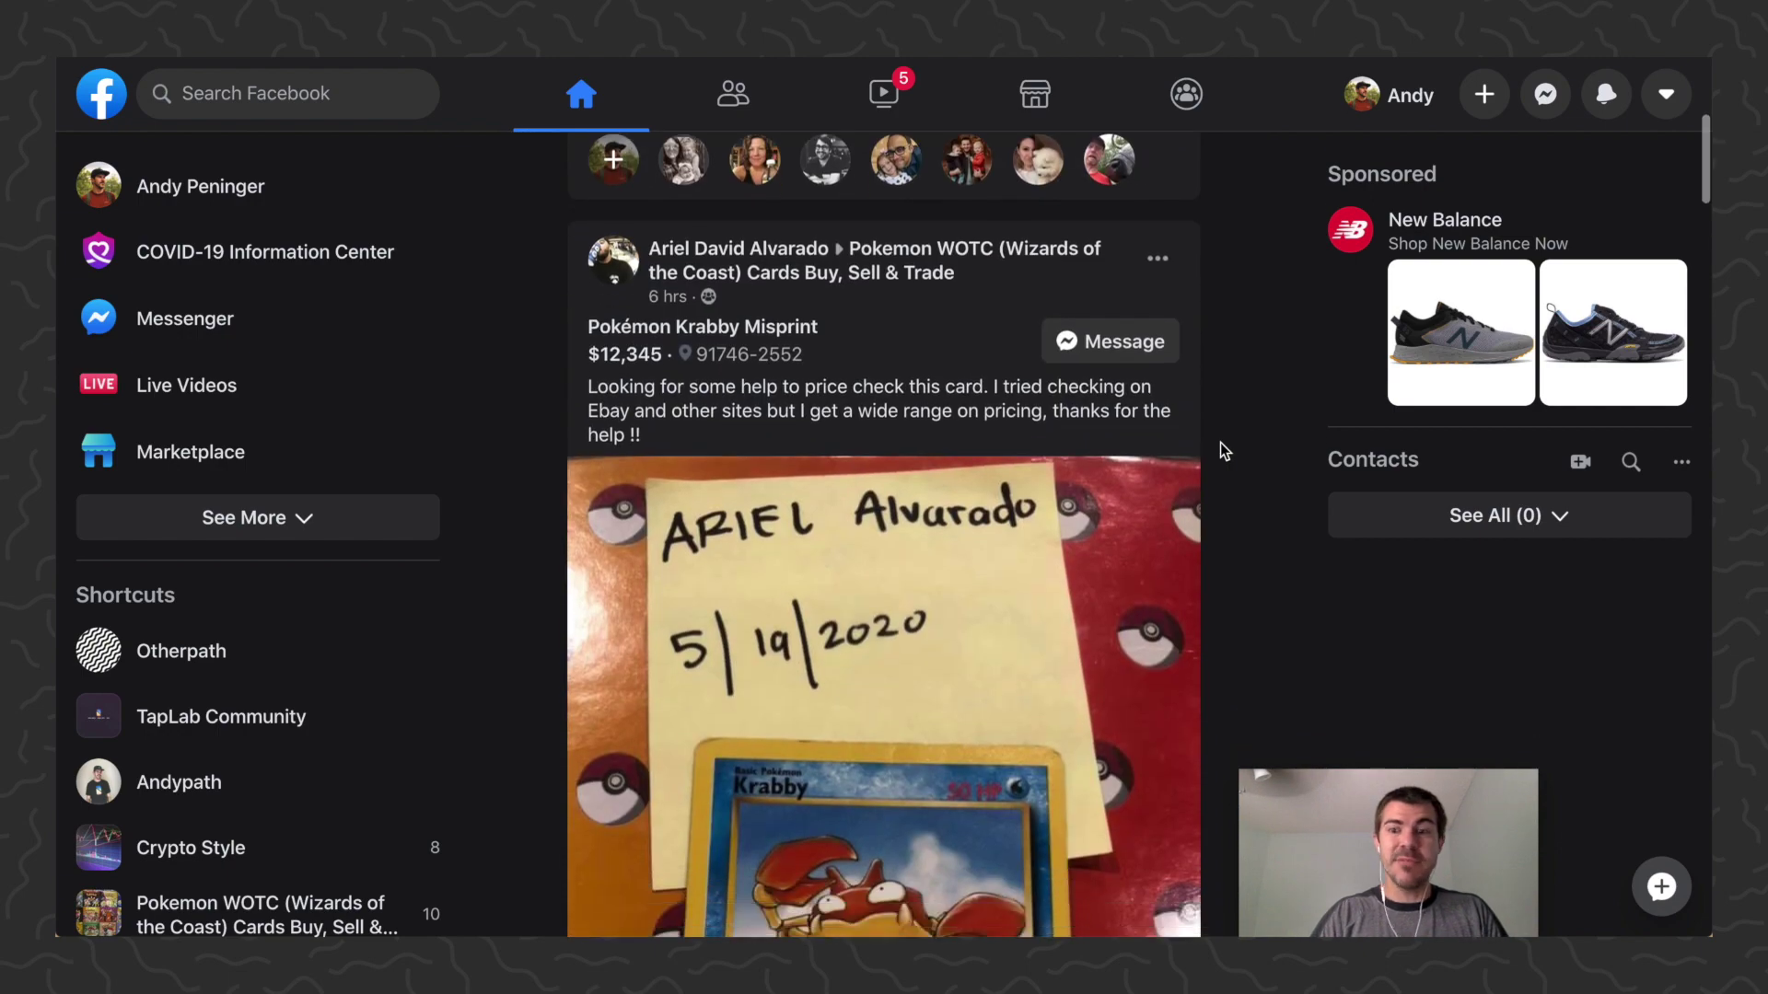
pyautogui.scroll(-1, 1219, 443)
pyautogui.scroll(1, 1220, 442)
pyautogui.scroll(3, 1220, 443)
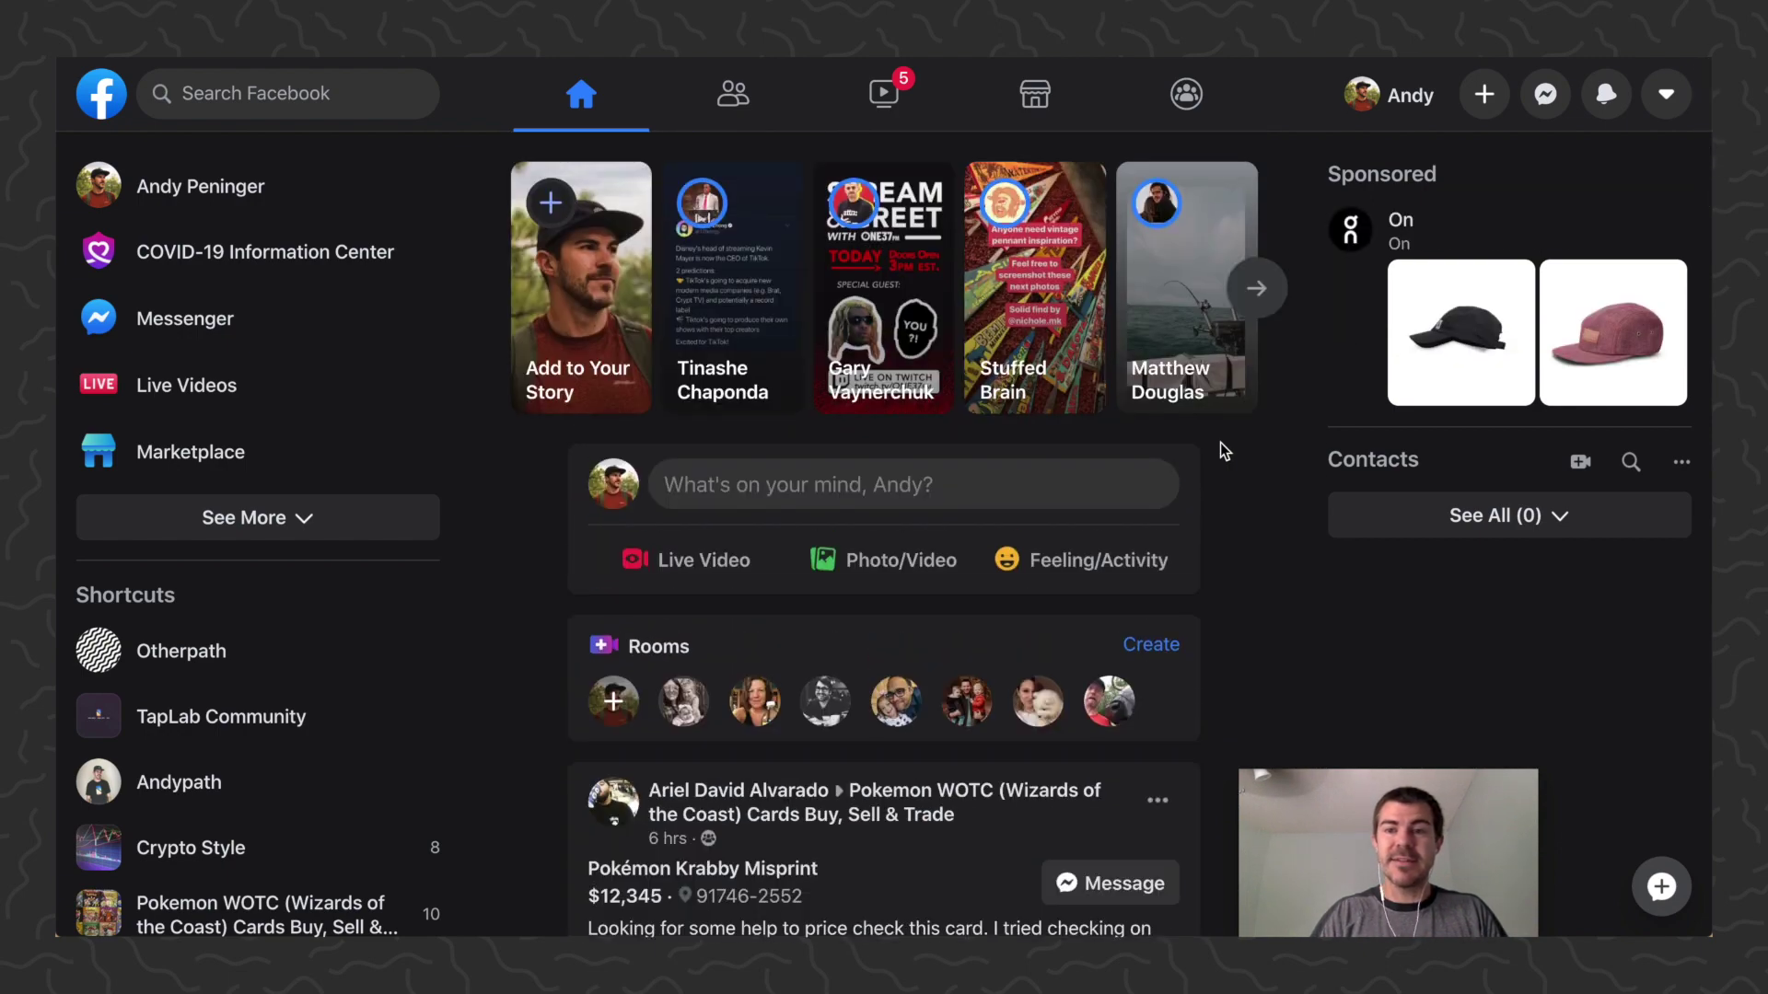